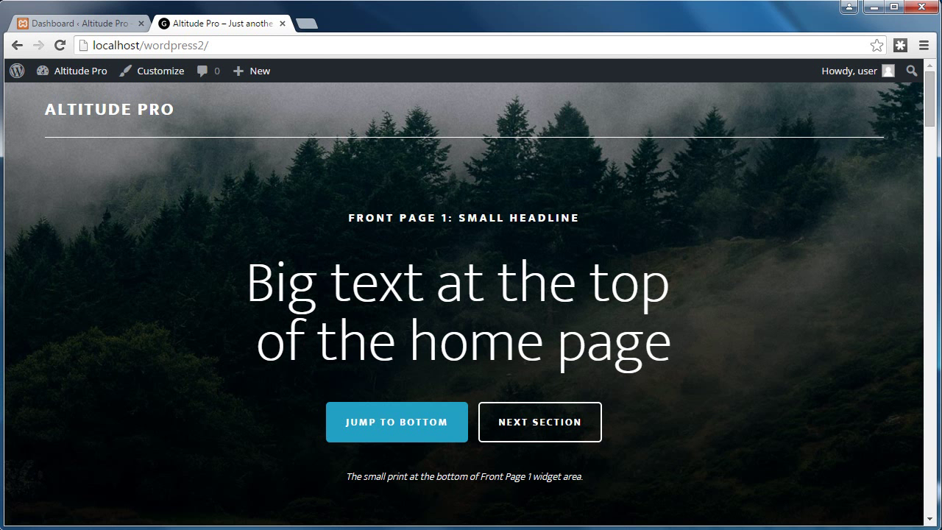
Scroll down through the demo Altitude Pro front page.
scroll(928, 132, "down", 1)
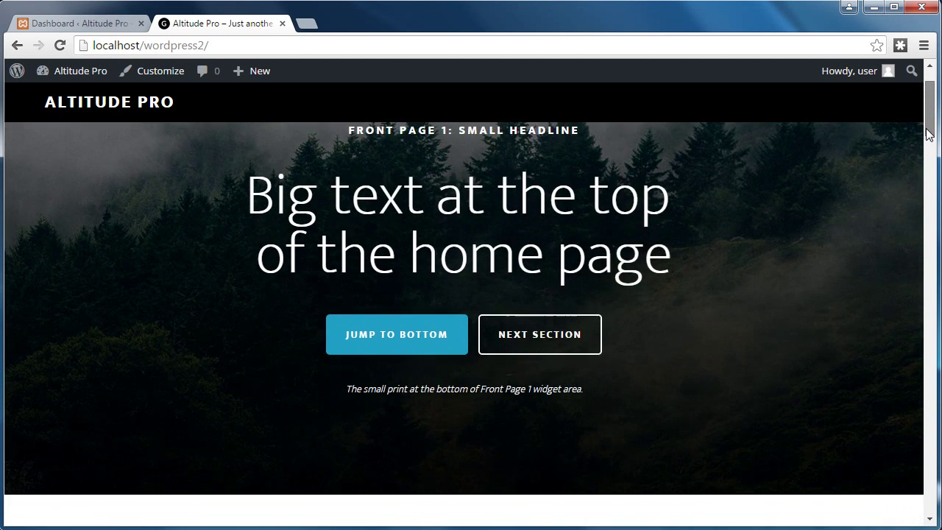
left_click_drag(928, 131, 912, 93)
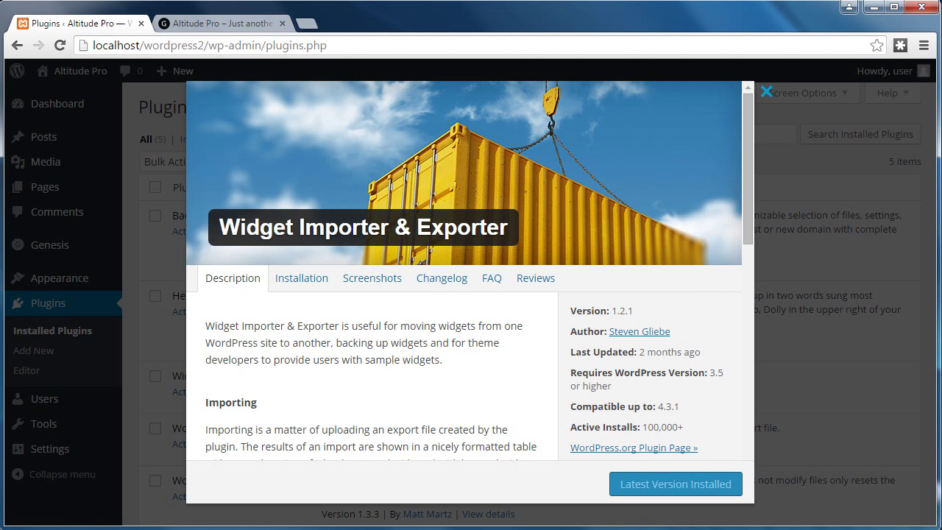
Close the plugin details modal and go to Tools > Widget Importer & Exporter.
key("Escape")
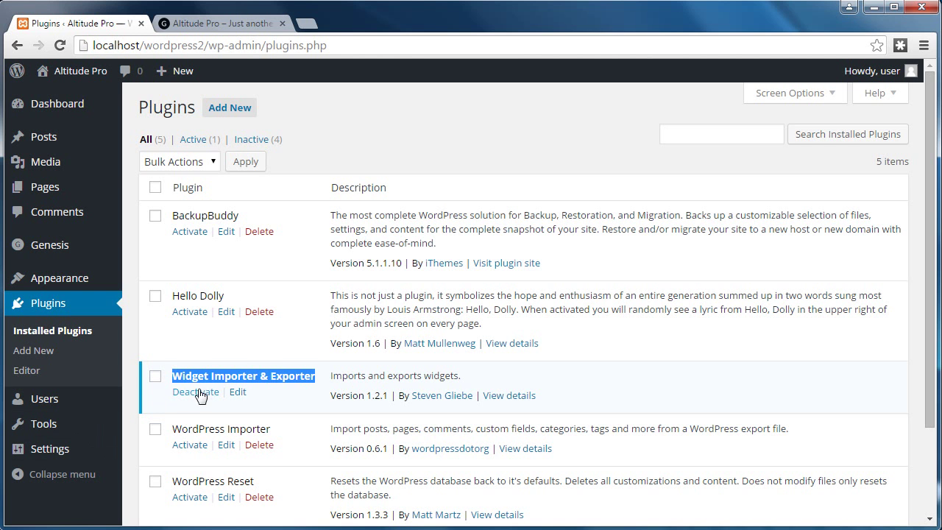
left_click(301, 390)
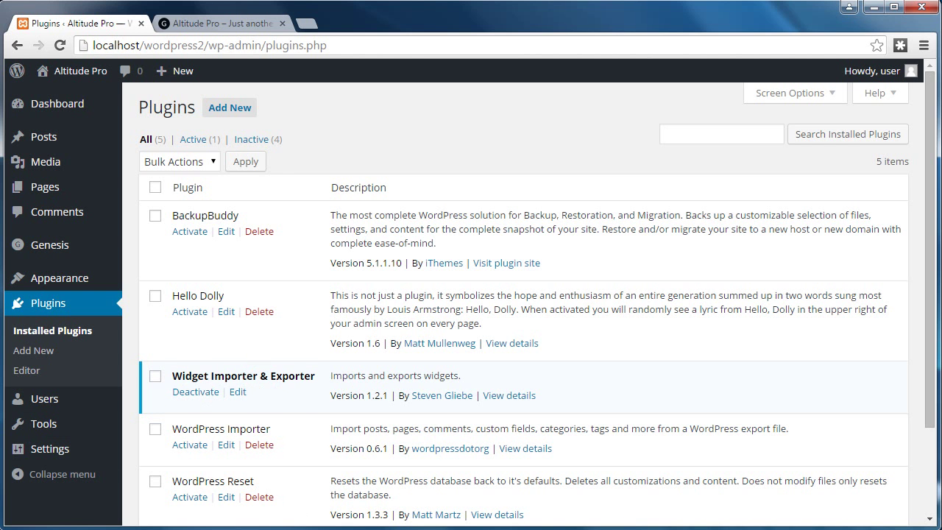
mouse_move(63, 423)
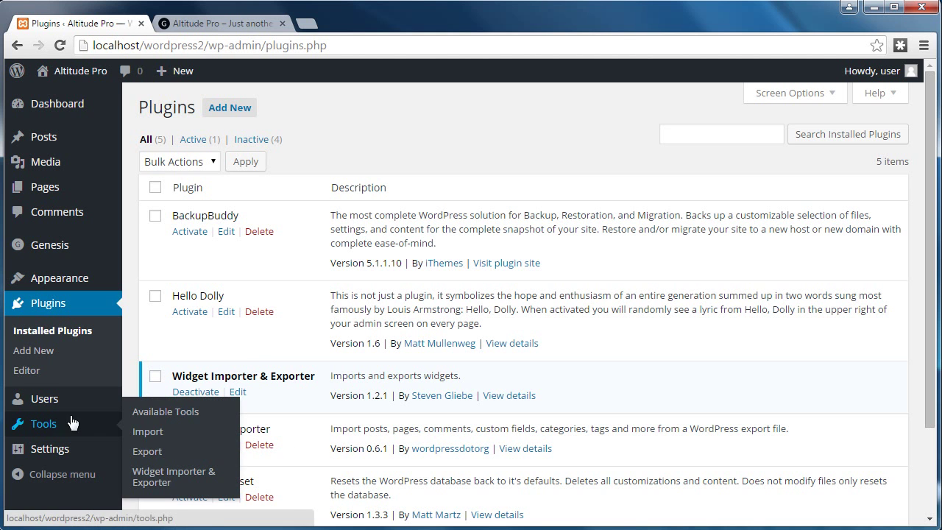
left_click(157, 478)
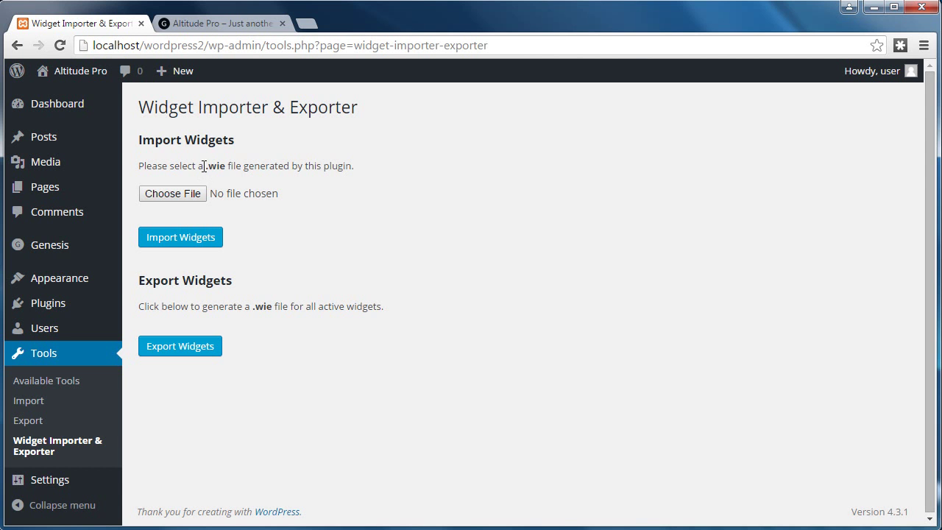
Choose localhost-wordpress2-widgets.wie as the import file and run Import Widgets.
left_click_drag(204, 166, 226, 165)
left_click(288, 142)
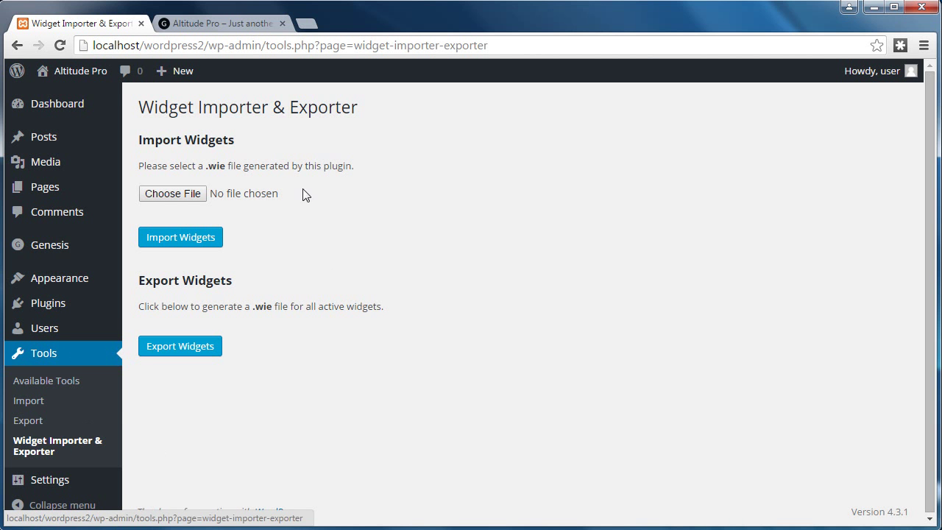
left_click(163, 198)
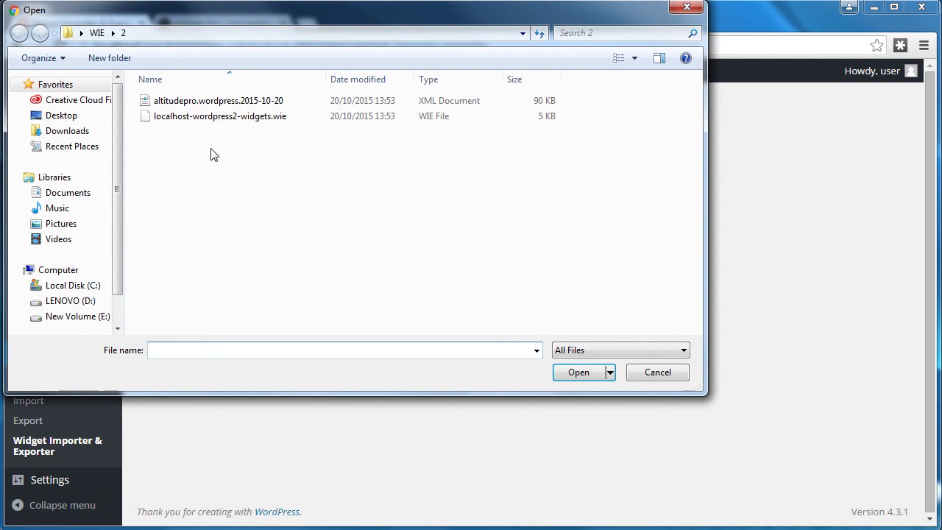
left_click(256, 123)
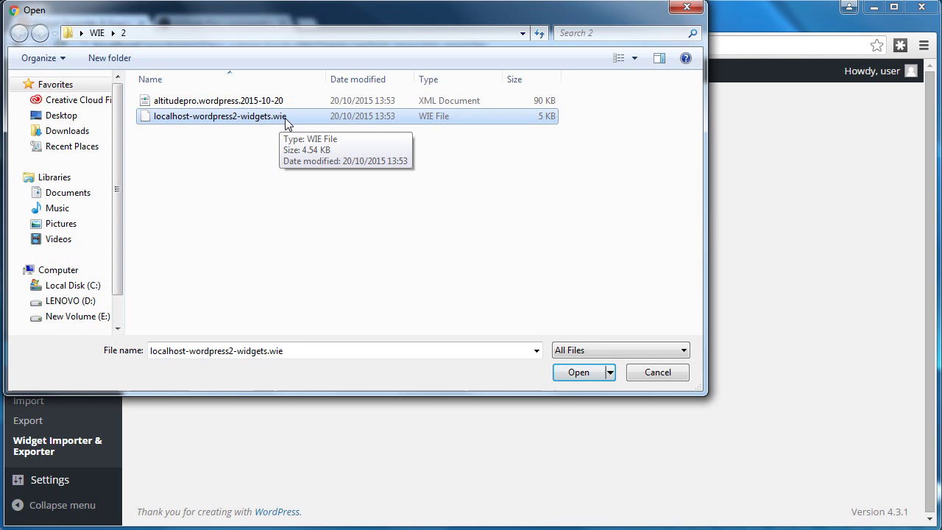
left_click(579, 372)
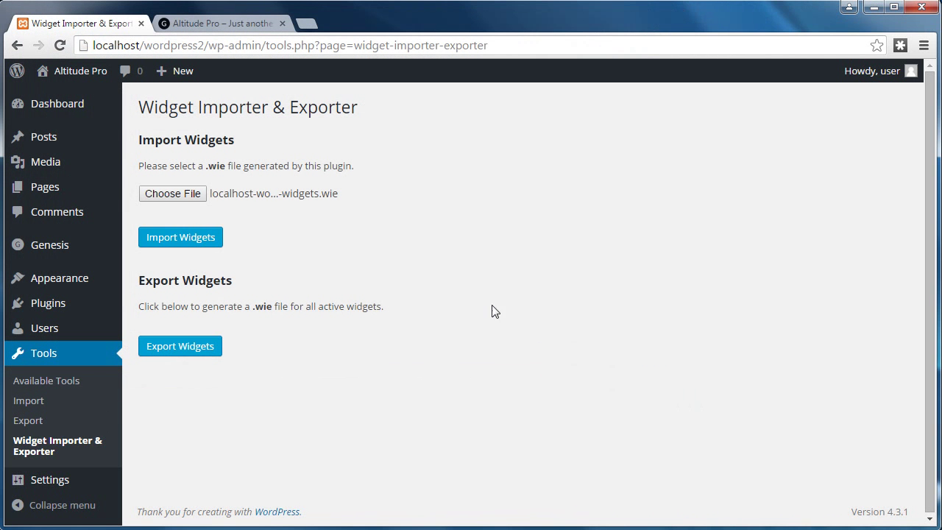
left_click(200, 236)
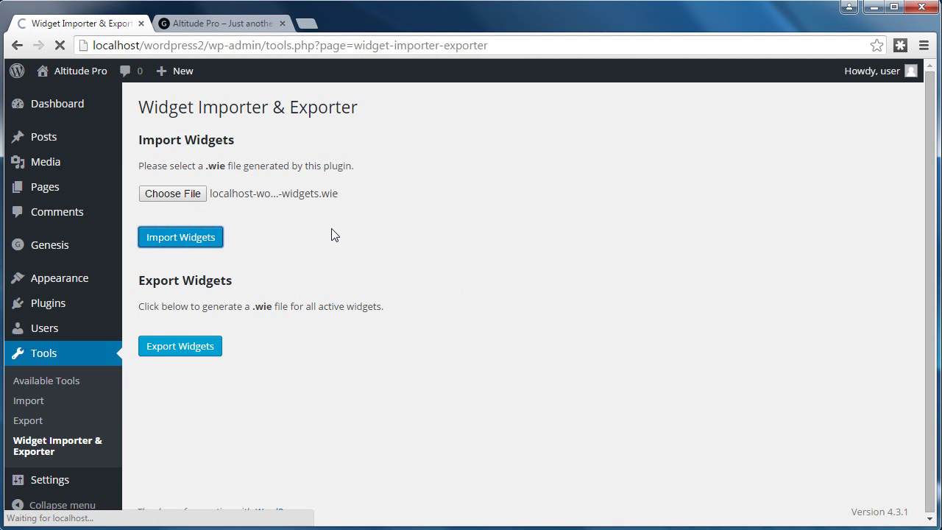
Reload the Altitude Pro front page and scroll down to the imported demo sections.
left_click(246, 25)
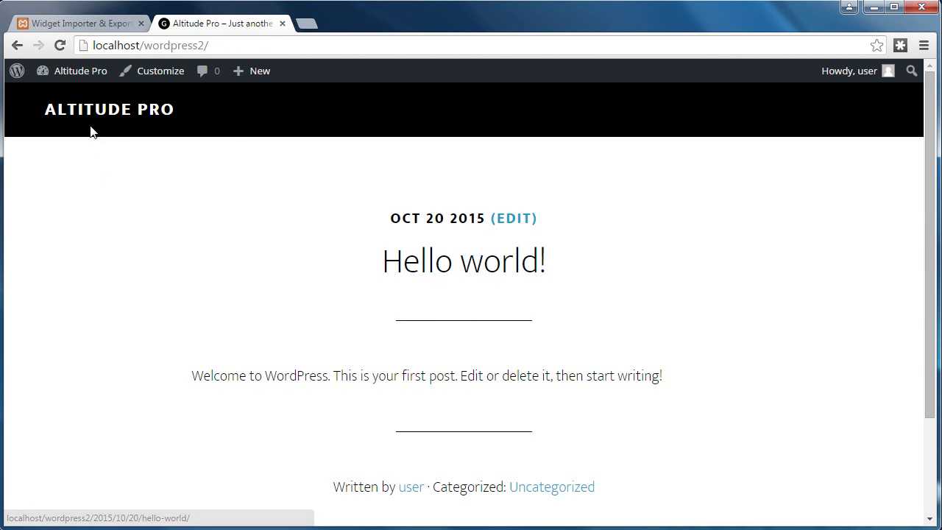
left_click(75, 107)
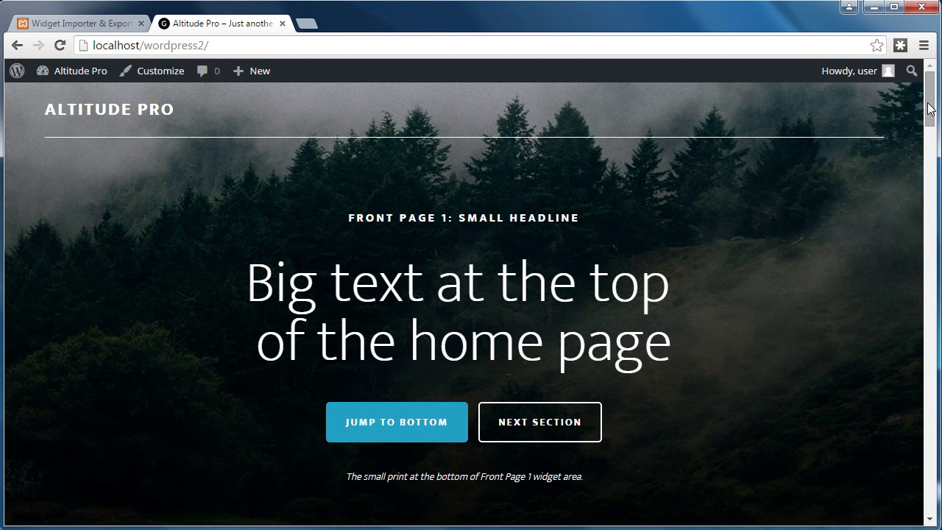
mouse_move(929, 108)
left_mouse_down()
mouse_move(932, 325)
mouse_move(934, 95)
left_mouse_up()
From the import results tab, go to Appearance > Widgets.
left_click(89, 21)
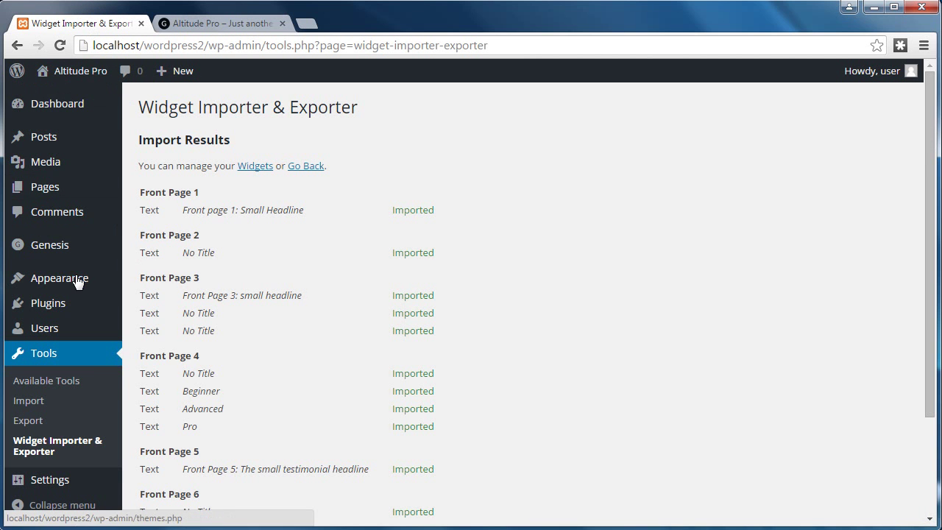
mouse_move(77, 281)
left_click(162, 321)
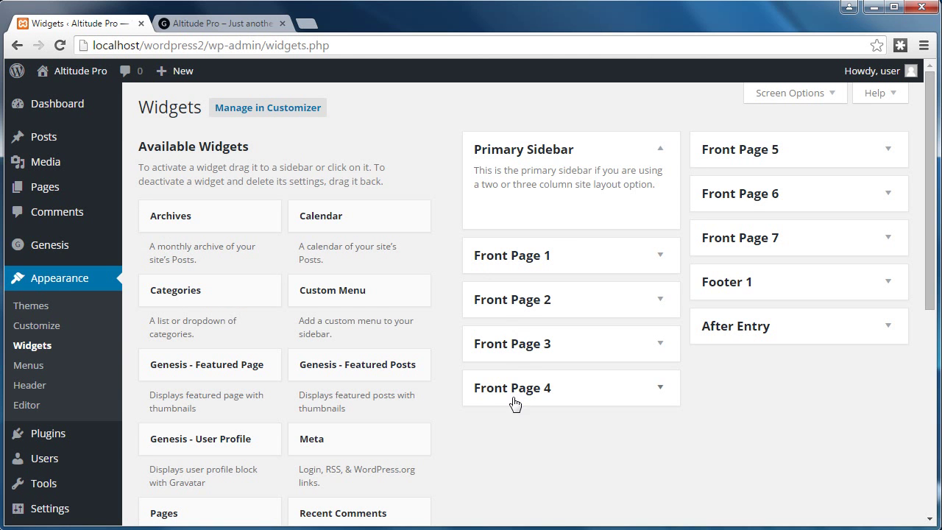
Open the Front Page 1 Small Headline text widget and highlight its title and 'Big text at the top'.
left_click(541, 254)
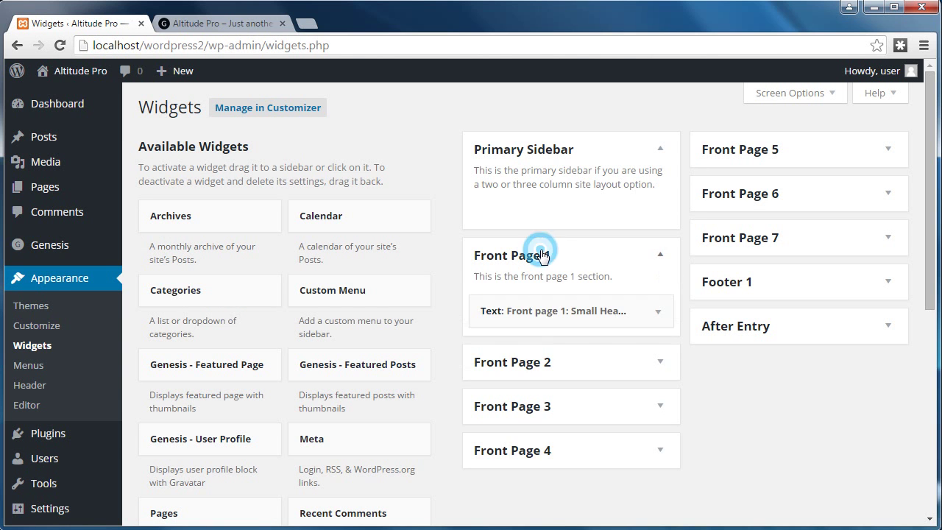
left_click(537, 311)
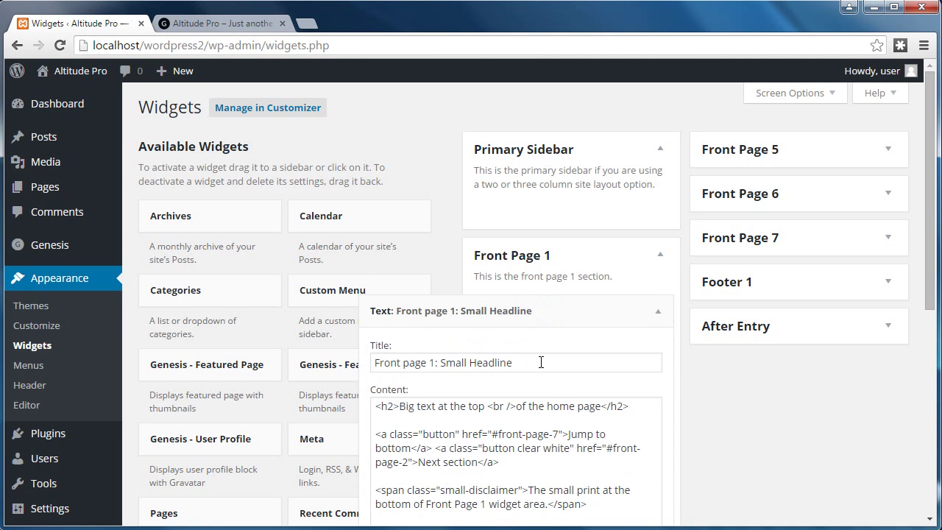
left_click_drag(530, 361, 360, 368)
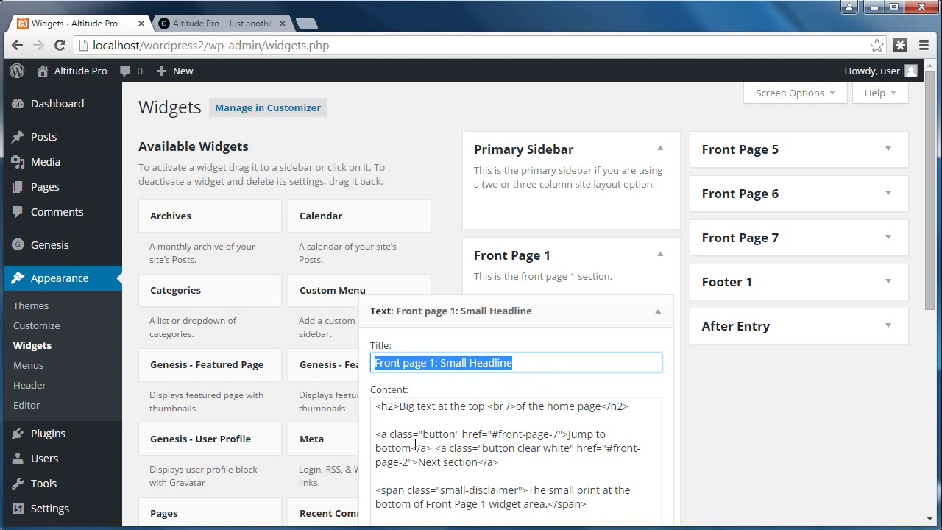
left_click_drag(400, 406, 487, 407)
Point out the h2 heading and <br /> tags in the widget HTML, then return to the front page.
left_click(399, 406)
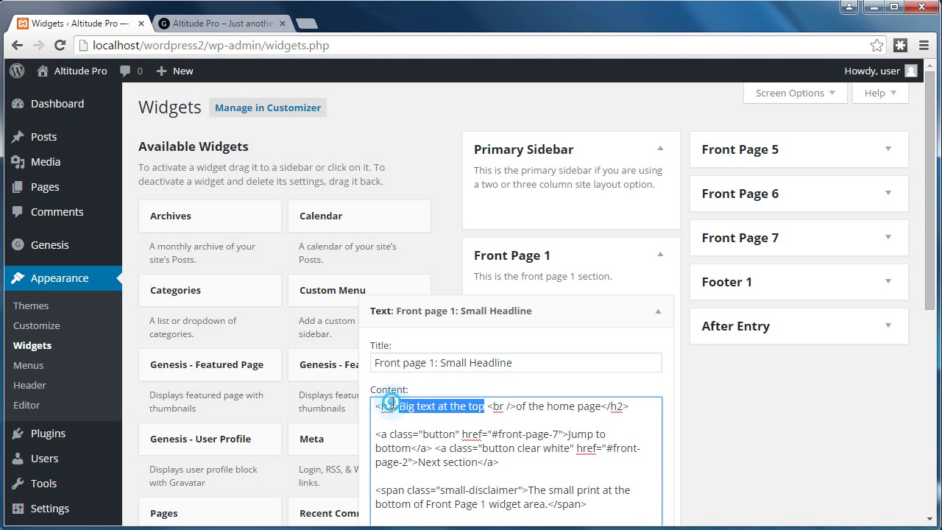
double_click(399, 406)
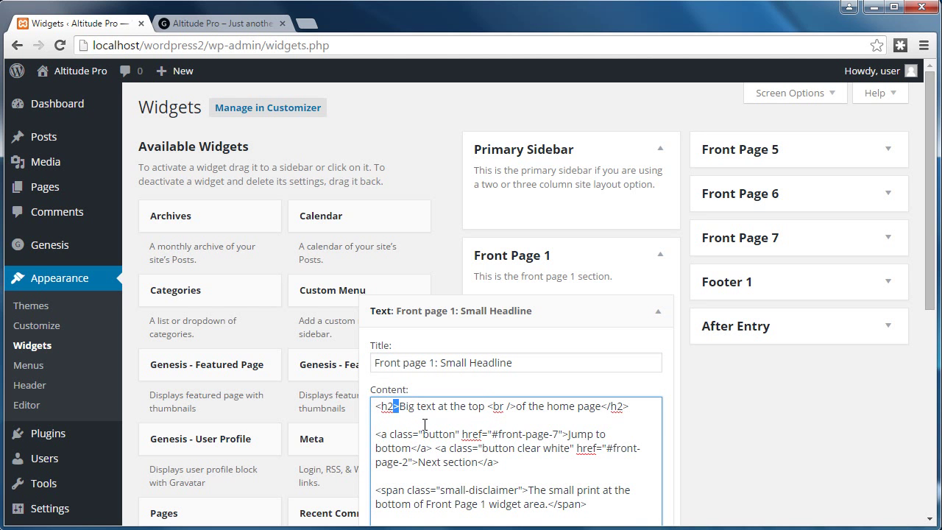
left_click(466, 426)
left_click_drag(486, 406, 517, 406)
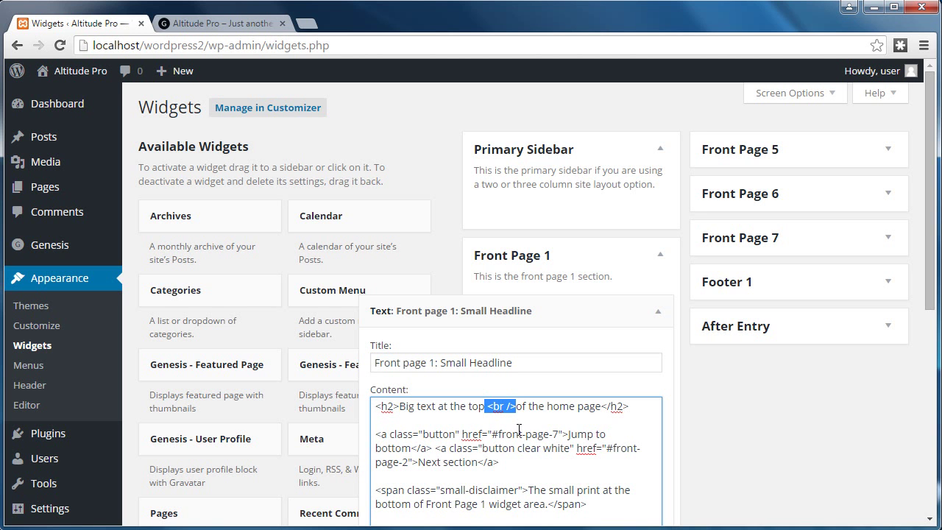
left_click(519, 429)
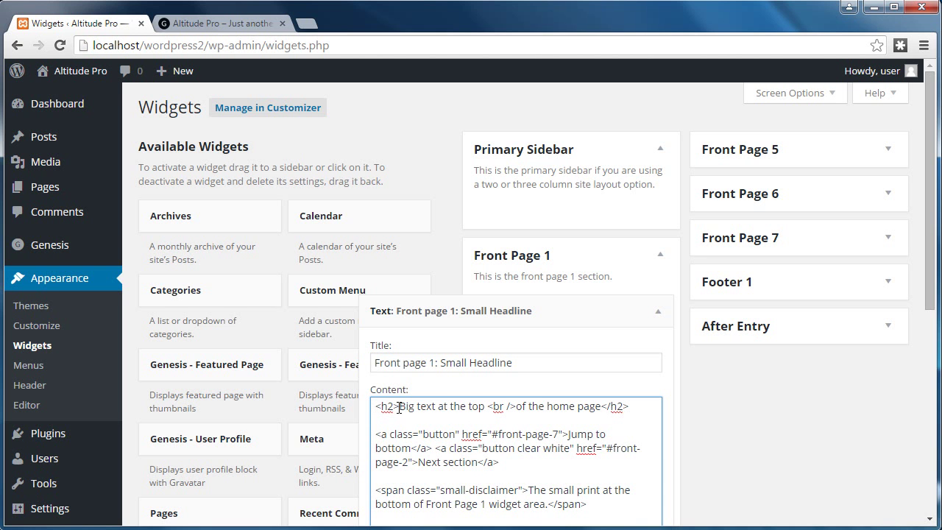
left_click_drag(399, 406, 485, 405)
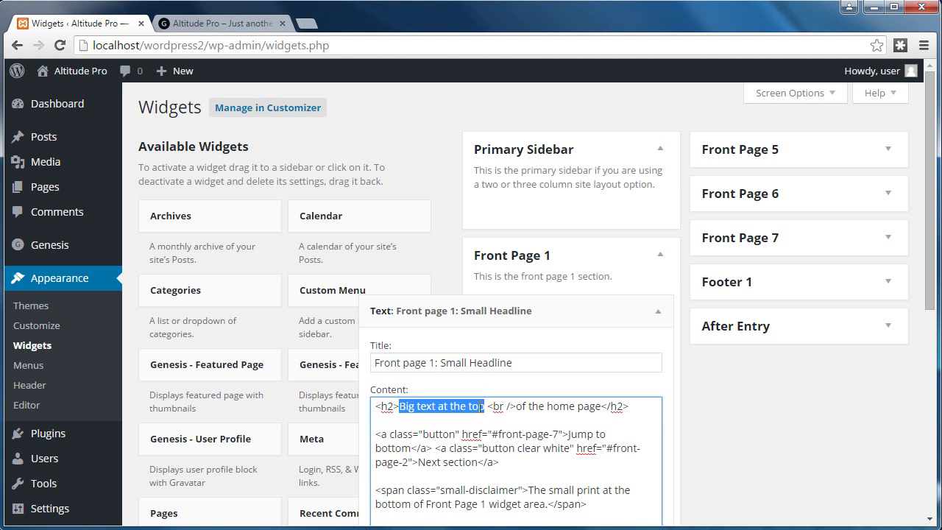
key("ctrl+Tab")
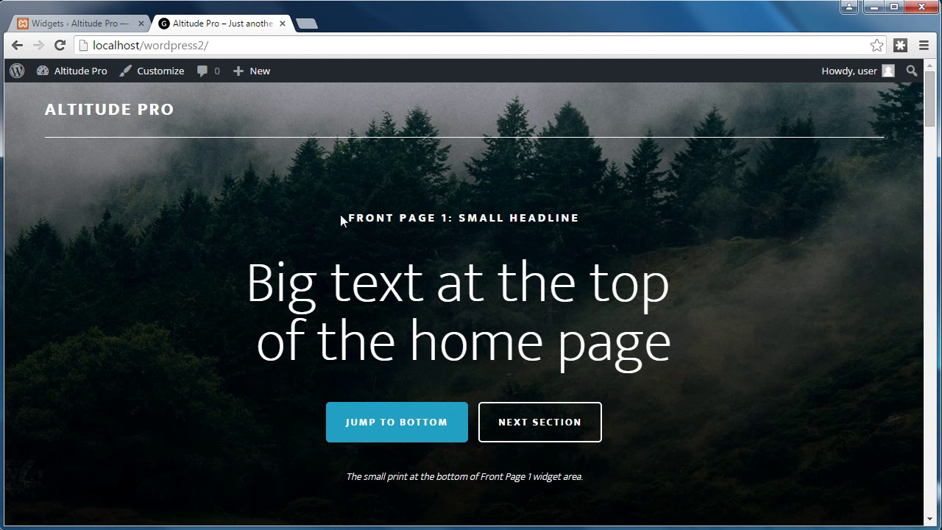
Highlight the FRONT PAGE 1 and FRONT PAGE 2 small headlines on the front page.
left_click_drag(347, 217, 448, 218)
left_click_drag(926, 109, 938, 141)
left_click(342, 325)
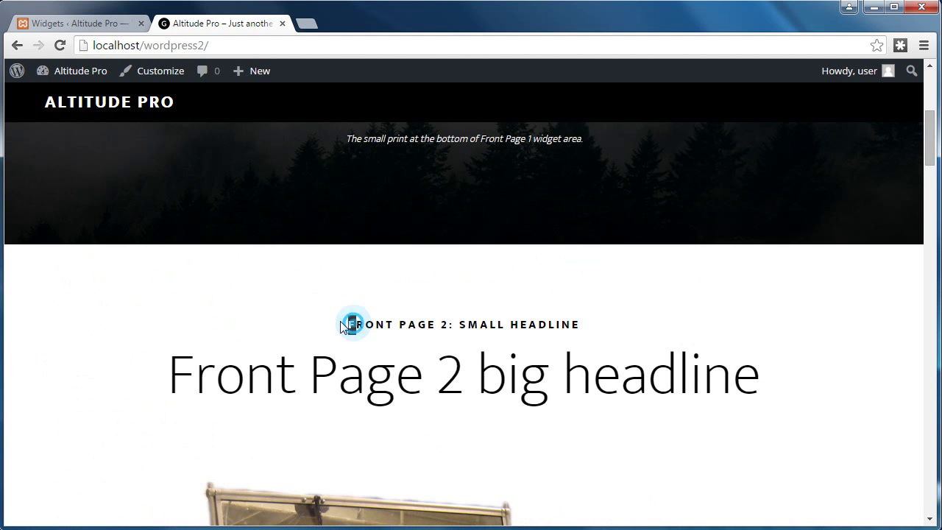
left_click(351, 324)
left_click(389, 324)
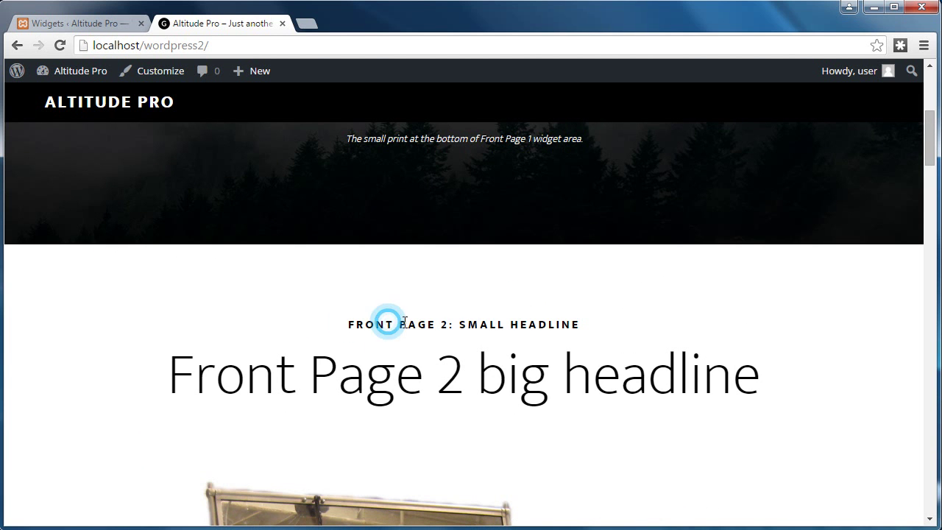
left_click_drag(445, 323, 348, 322)
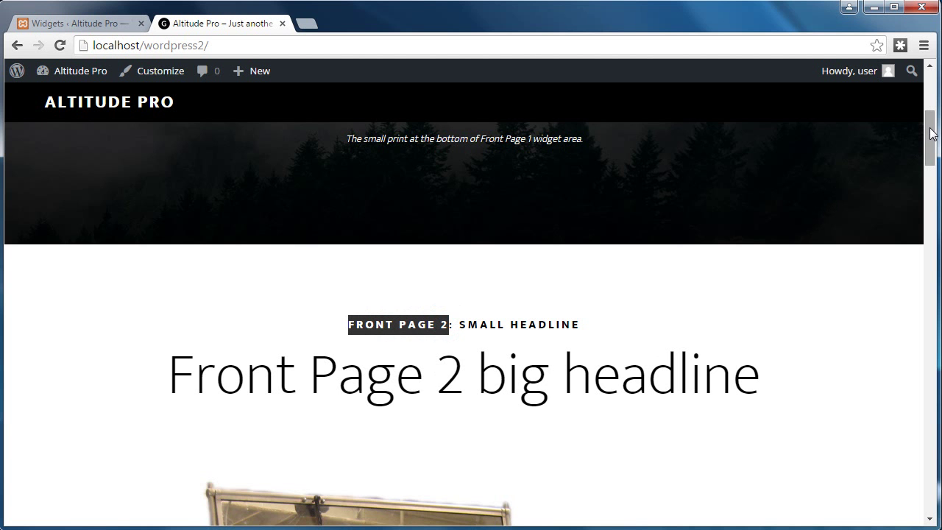
Scroll down through the remaining sections to Front Page 7's call to action and sign-up button.
left_click_drag(931, 133, 931, 178)
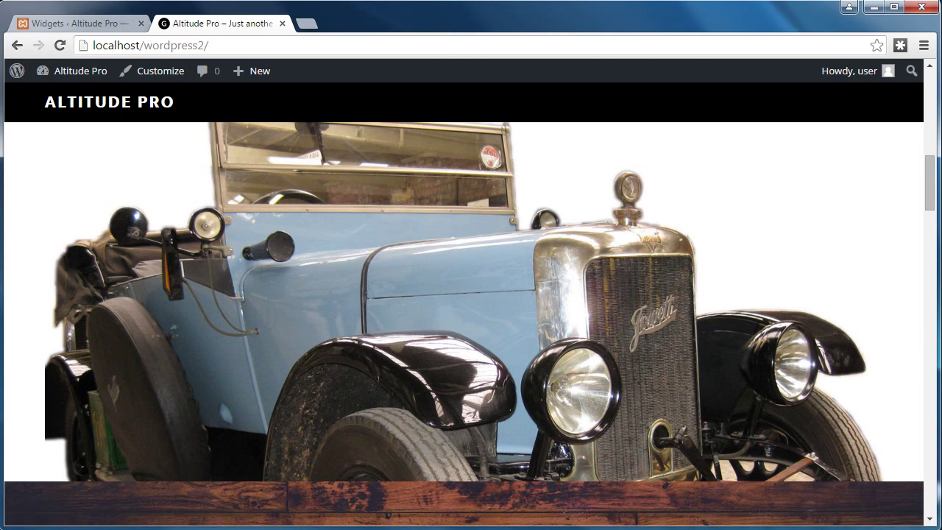
left_click_drag(931, 182, 928, 328)
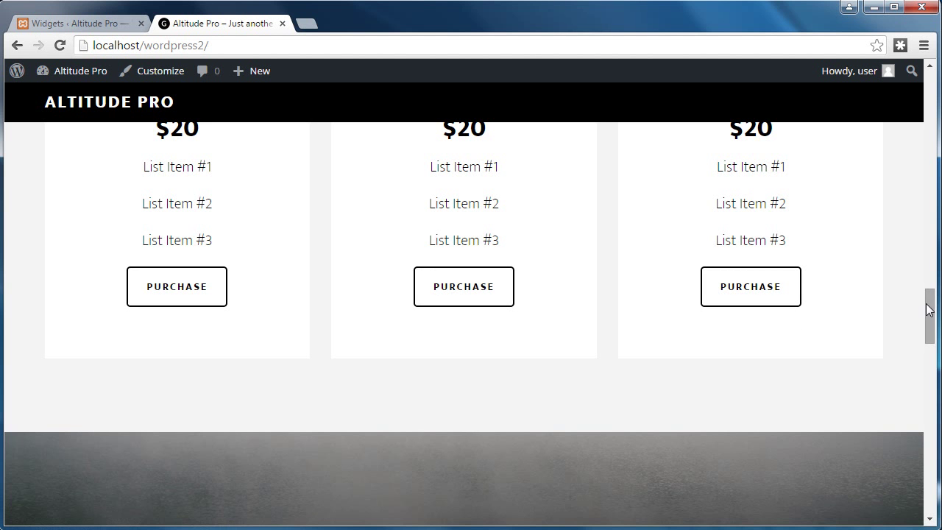
left_click_drag(931, 312, 921, 481)
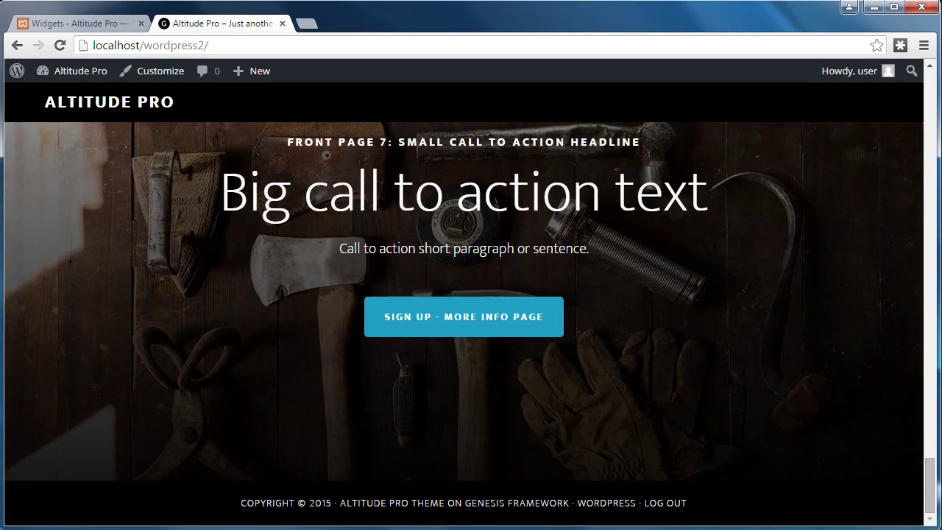